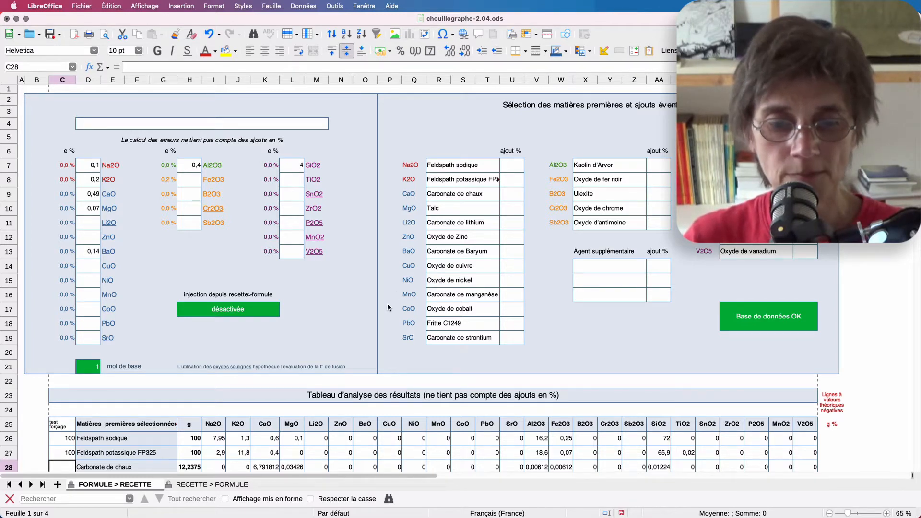
# Clear the test forçage values of Feldspath sodique and Feldspath potassique FP325 in the results analysis table
pyautogui.scroll(-5, 388, 307)
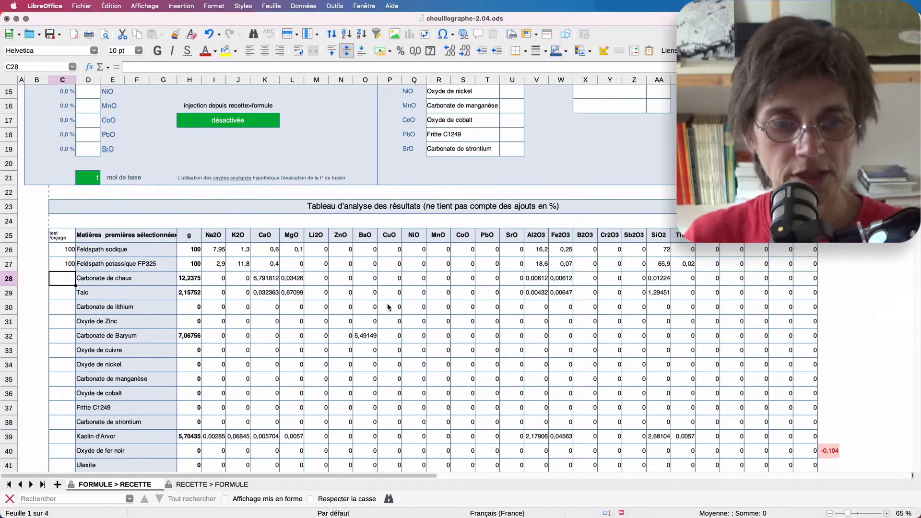
pyautogui.scroll(-3, 388, 307)
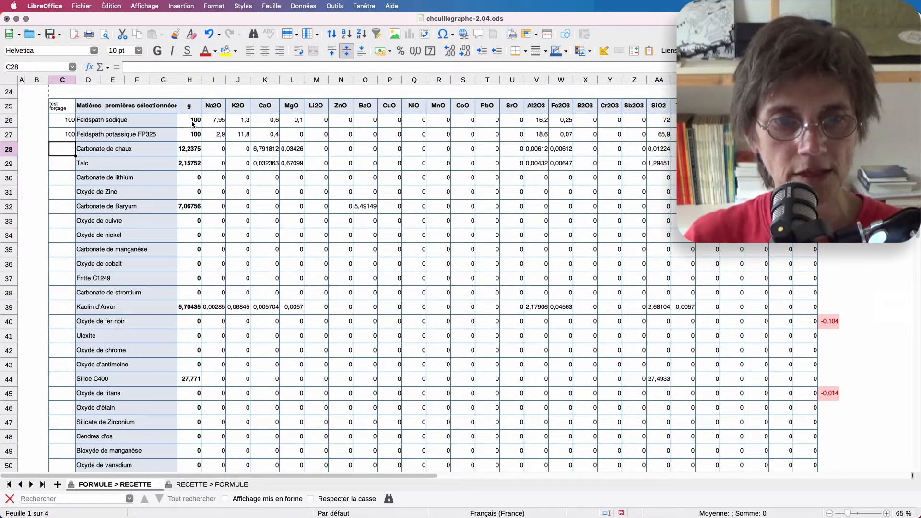
pyautogui.click(69, 121)
pyautogui.press('Delete')
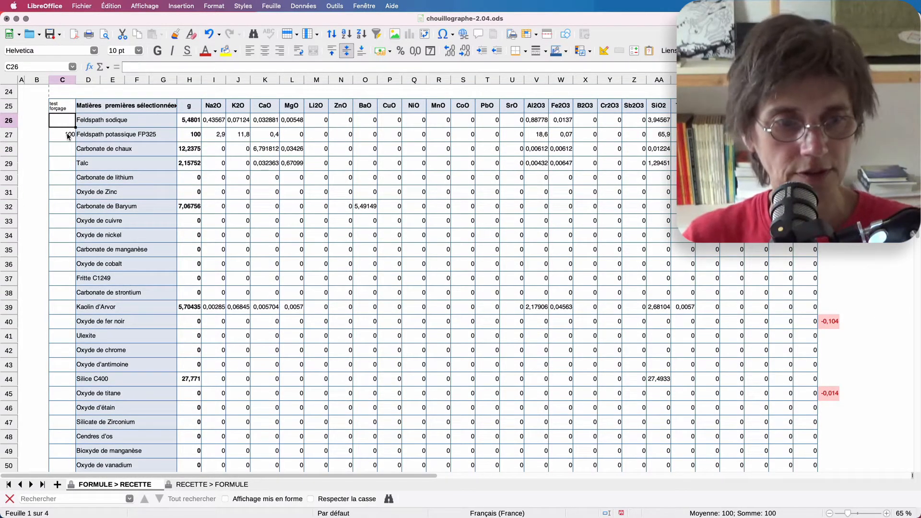
pyautogui.click(68, 135)
pyautogui.press('Delete')
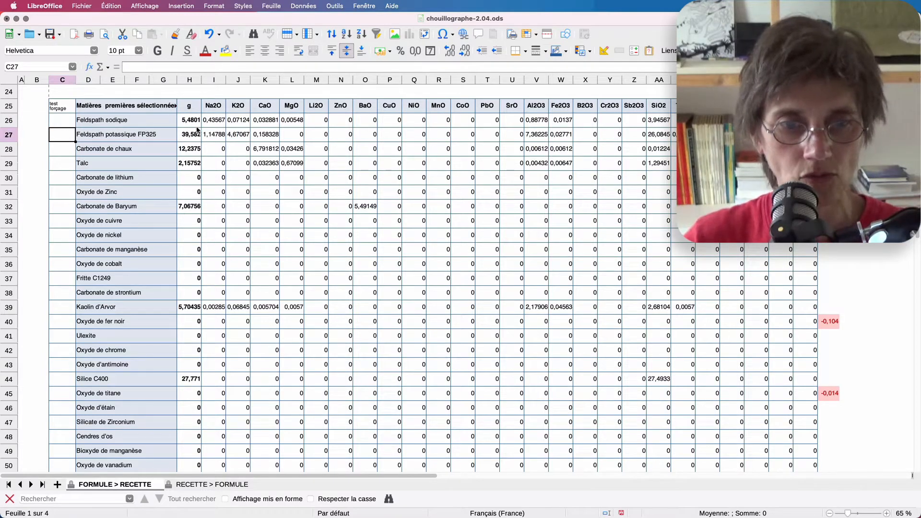
# Review the resulting recipe, and set the test forçage values of Feldspath sodique and Feldspath potassique FP325 to 100
pyautogui.scroll(-10, 188, 237)
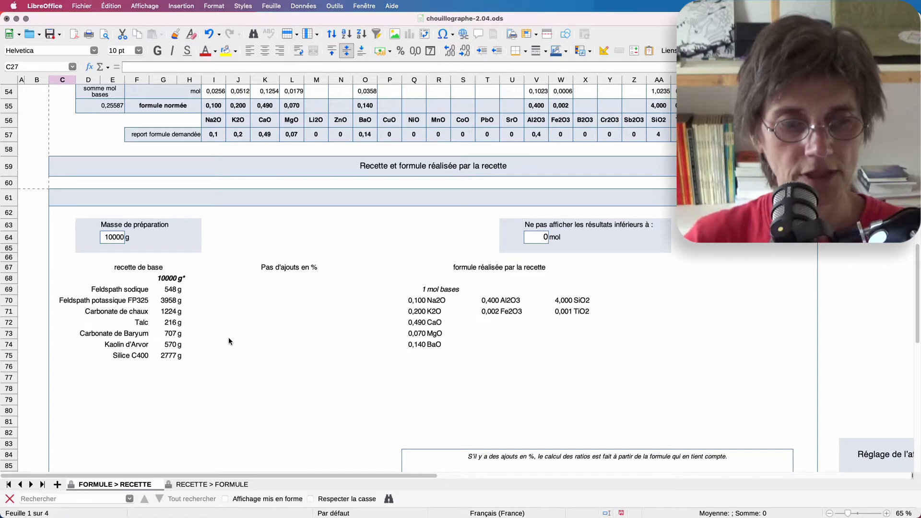
pyautogui.scroll(1, 220, 284)
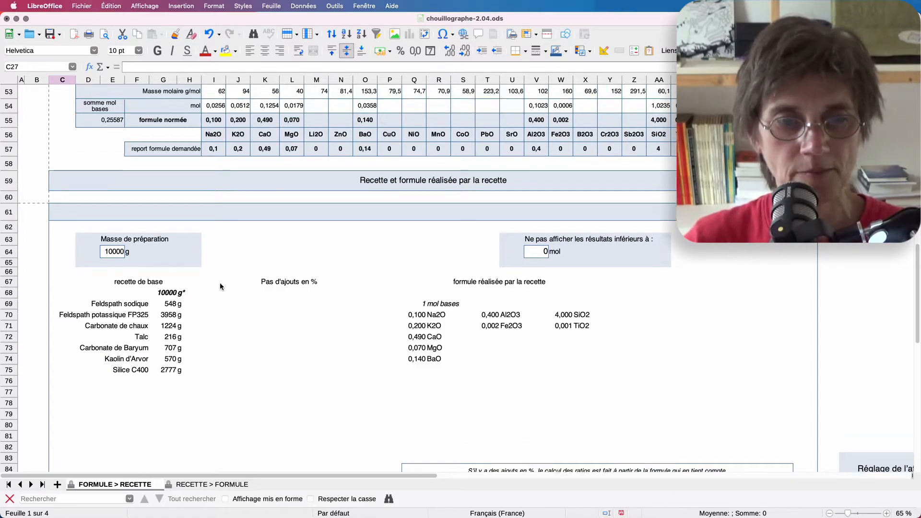
pyautogui.scroll(15, 219, 283)
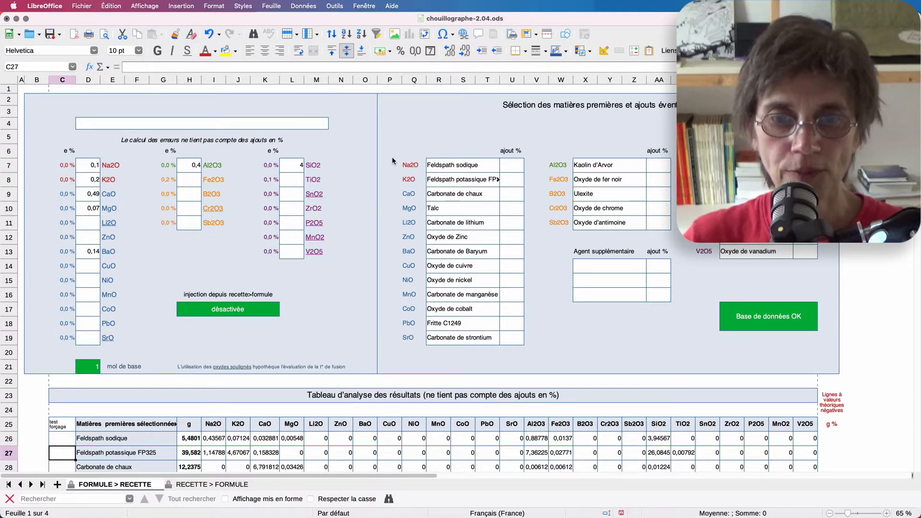
pyautogui.scroll(-1, 166, 327)
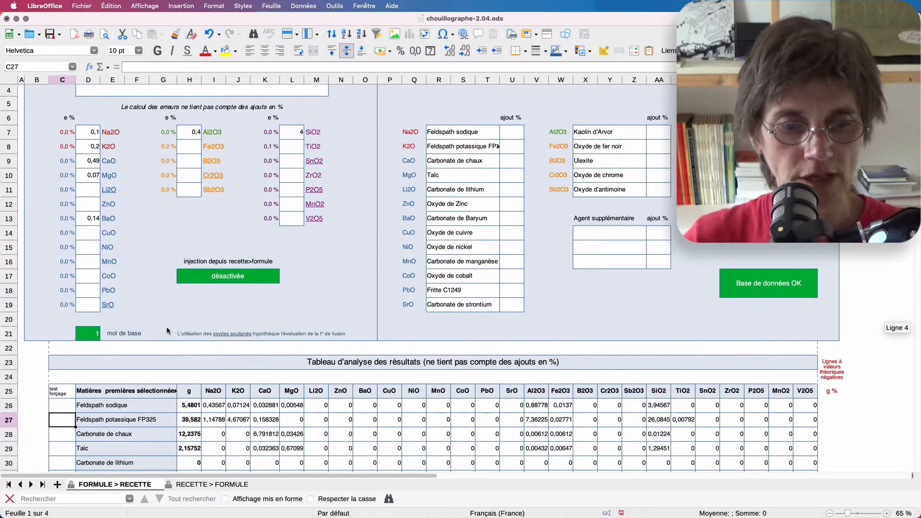
pyautogui.click(72, 405)
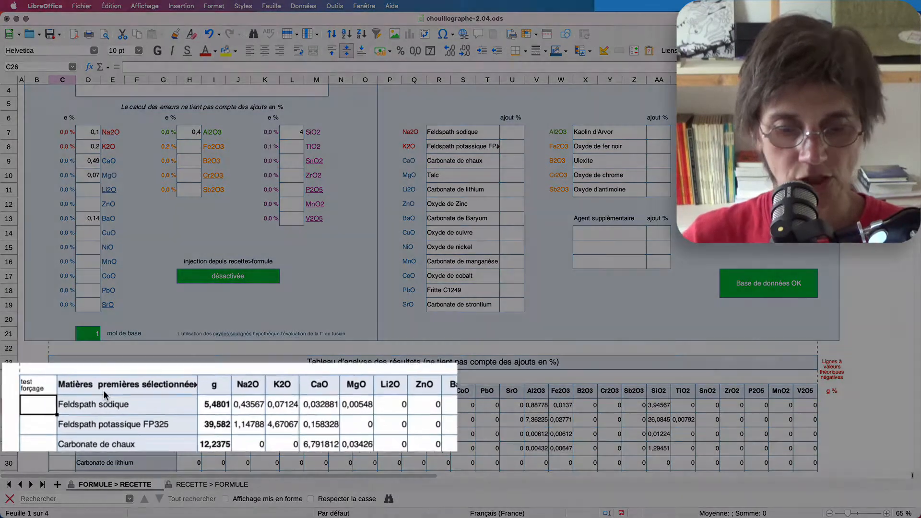
pyautogui.write('100')
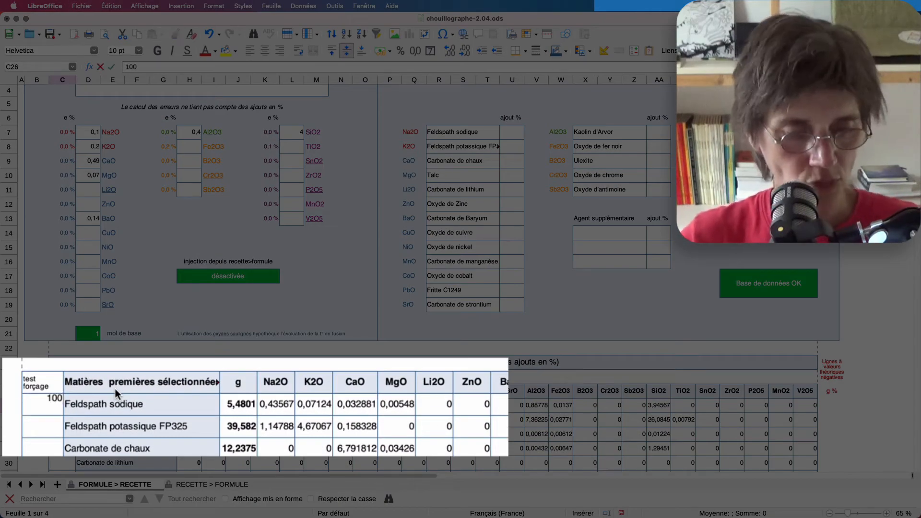
pyautogui.press('Return')
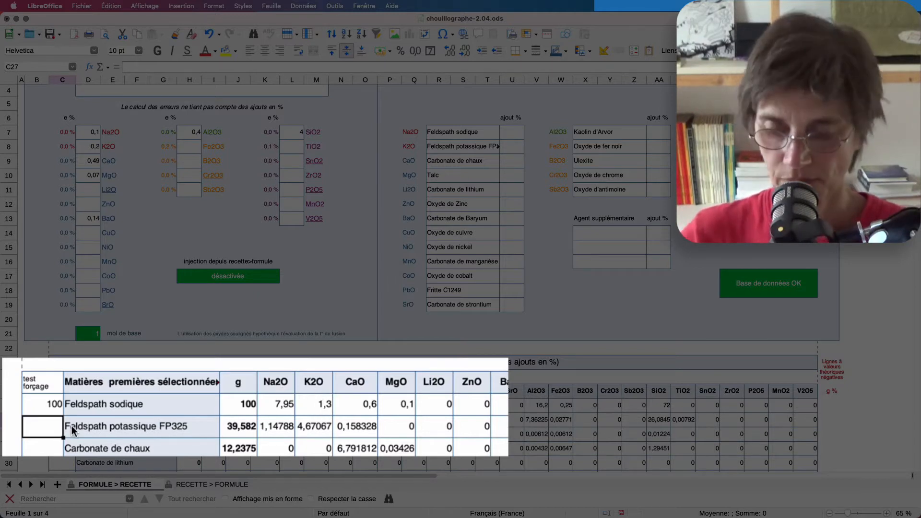
pyautogui.write('100')
pyautogui.press('Return')
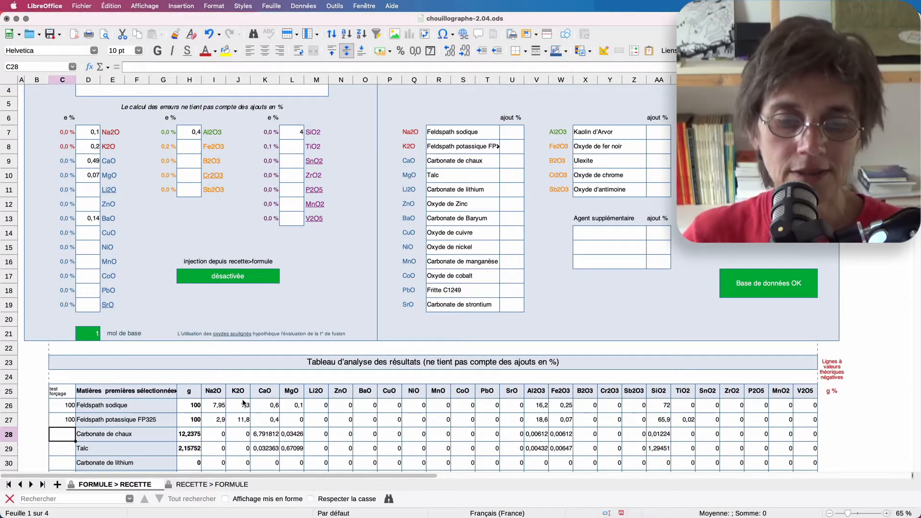
# Remove the forced amounts from Feldspath sodique and Feldspath potassique FP325 after reviewing the analysis table
pyautogui.scroll(-1, 243, 402)
pyautogui.scroll(-5, 243, 402)
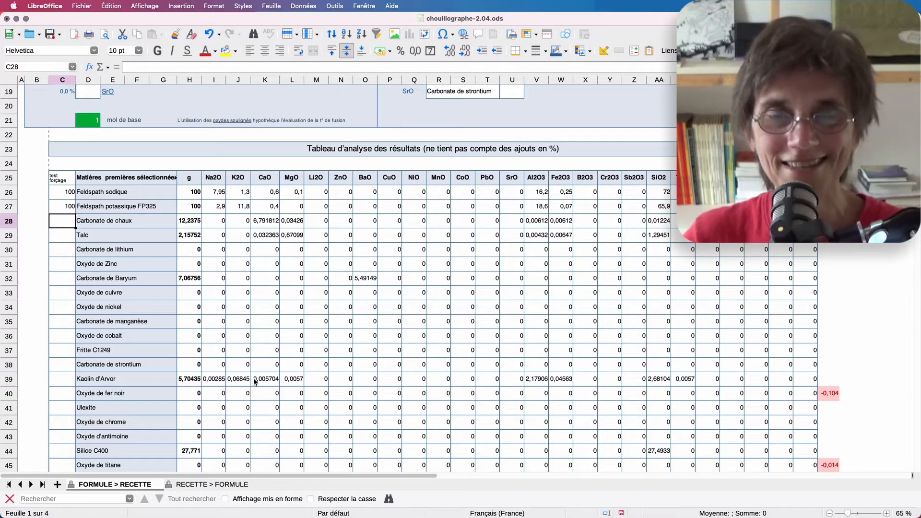
pyautogui.scroll(3, 254, 382)
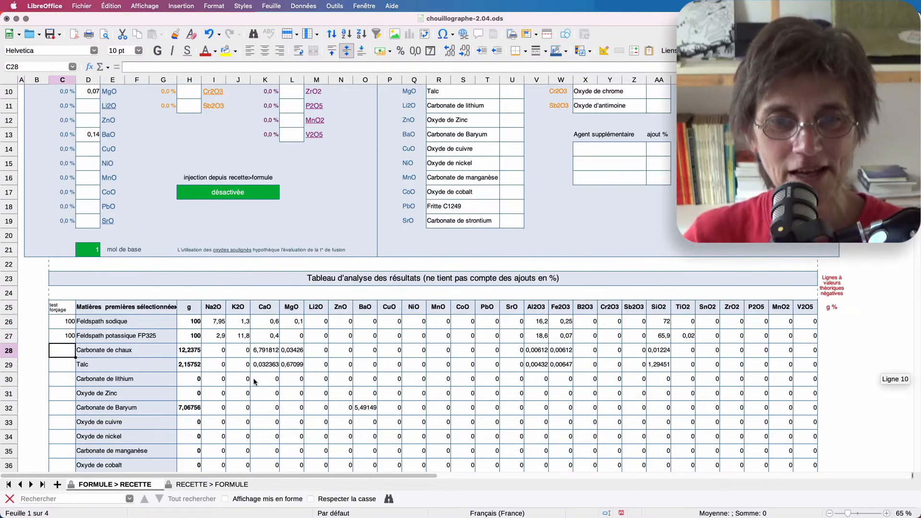
pyautogui.scroll(2, 254, 381)
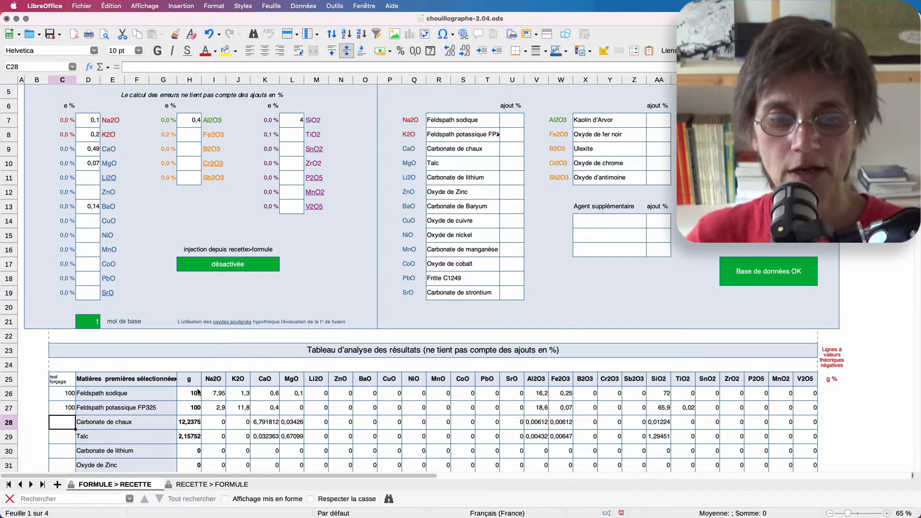
pyautogui.scroll(2, 197, 387)
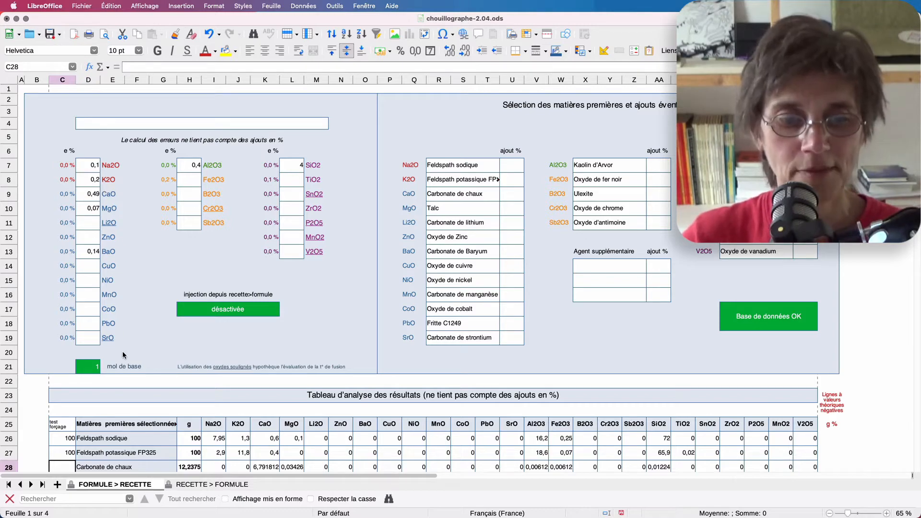
pyautogui.click(69, 438)
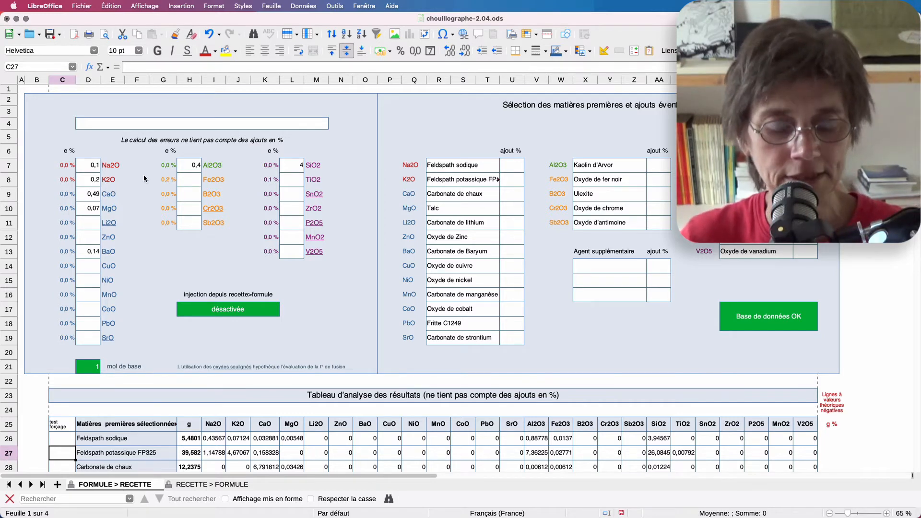
# Force Feldspath sodique and Feldspath potassique FP325 to 100 each in the test forçage column
pyautogui.scroll(-1, 134, 238)
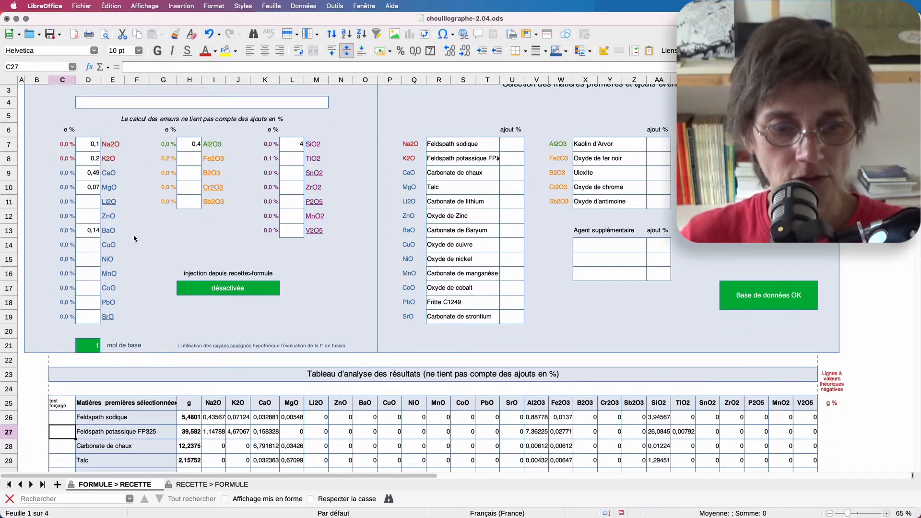
pyautogui.click(58, 419)
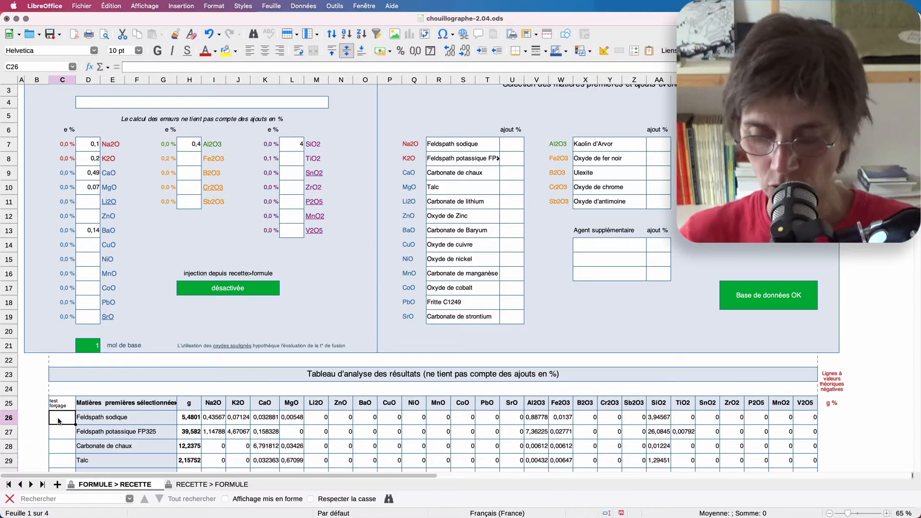
pyautogui.write('100')
pyautogui.press('Return')
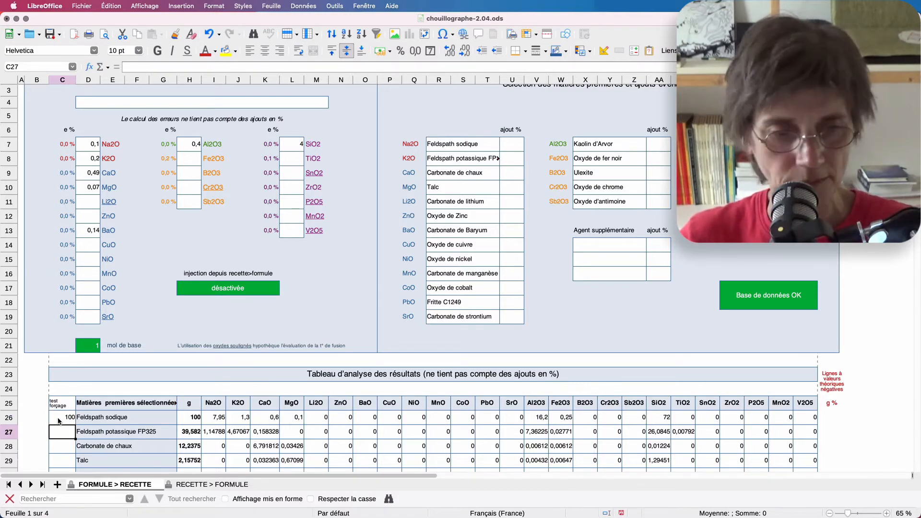
pyautogui.write('100')
pyautogui.press('Return')
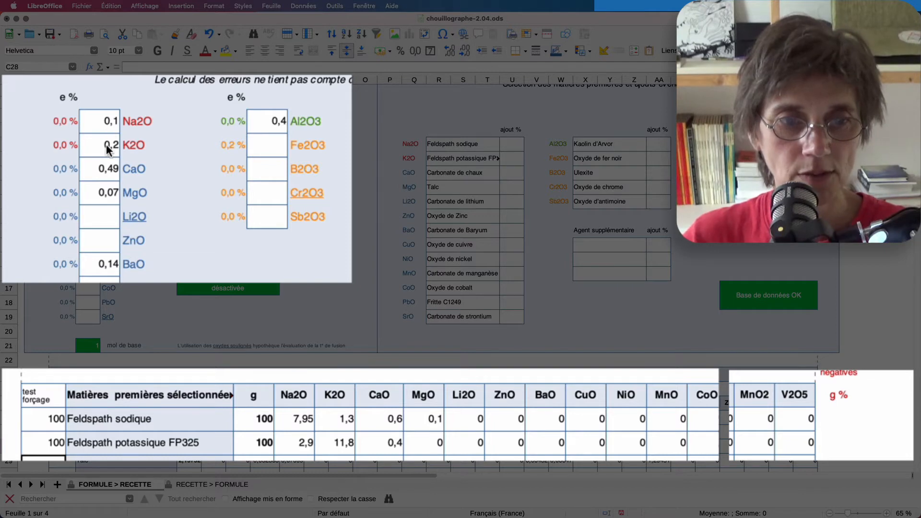
# Delete the test forçage values of both feldspars so their amounts are calculated from the requested formula
pyautogui.click(44, 421)
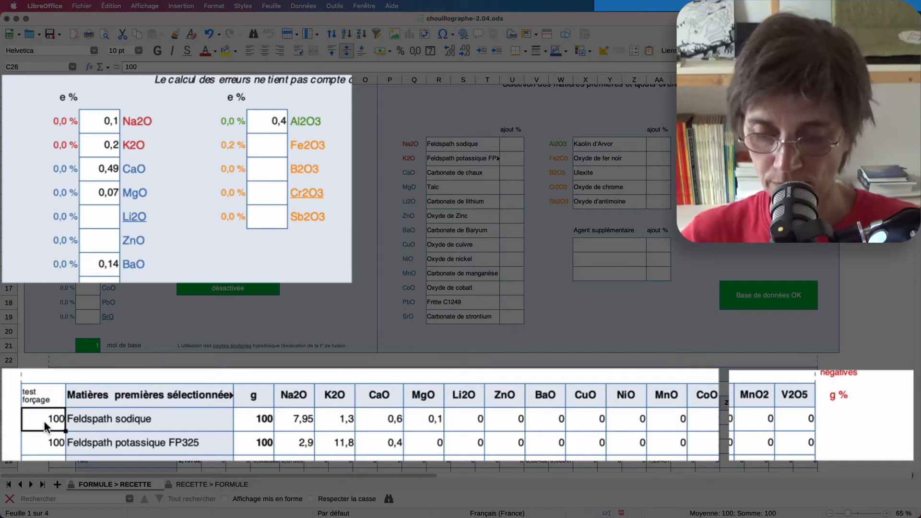
pyautogui.press('Delete')
pyautogui.click(42, 436)
pyautogui.press('Delete')
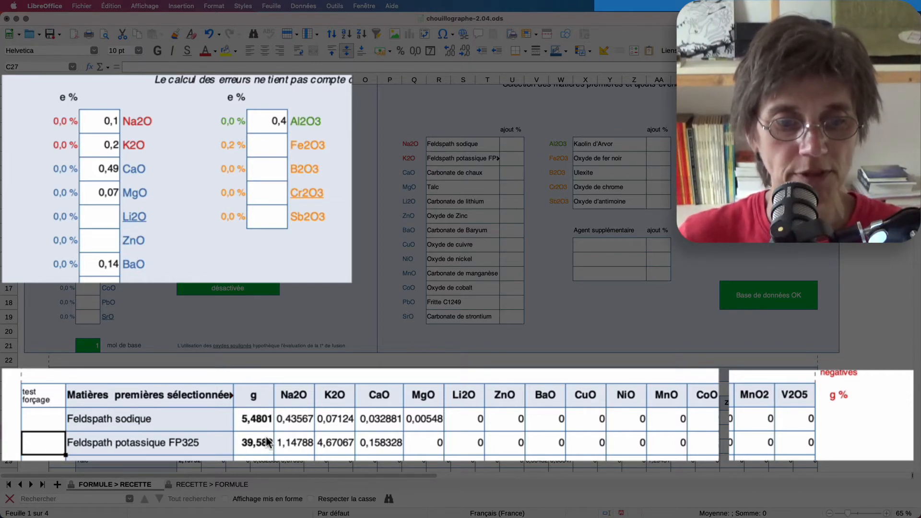
# Set Na2O to 0,2 and K2O to 0,1 in the requested formula
pyautogui.click(103, 125)
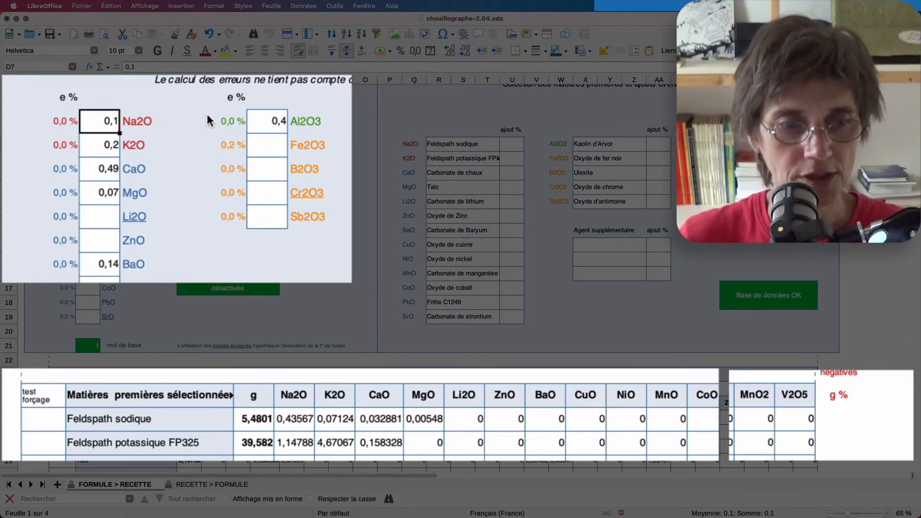
pyautogui.write('0,2')
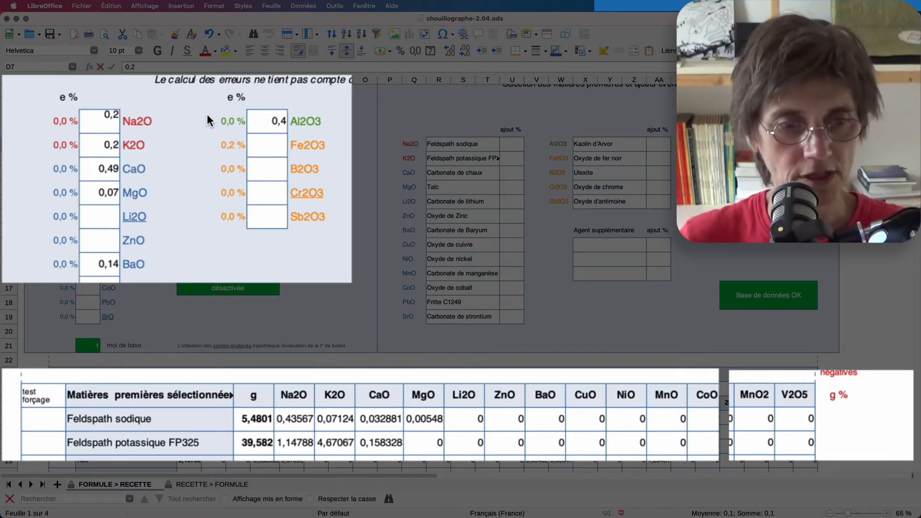
pyautogui.press('Return')
pyautogui.write('0,1')
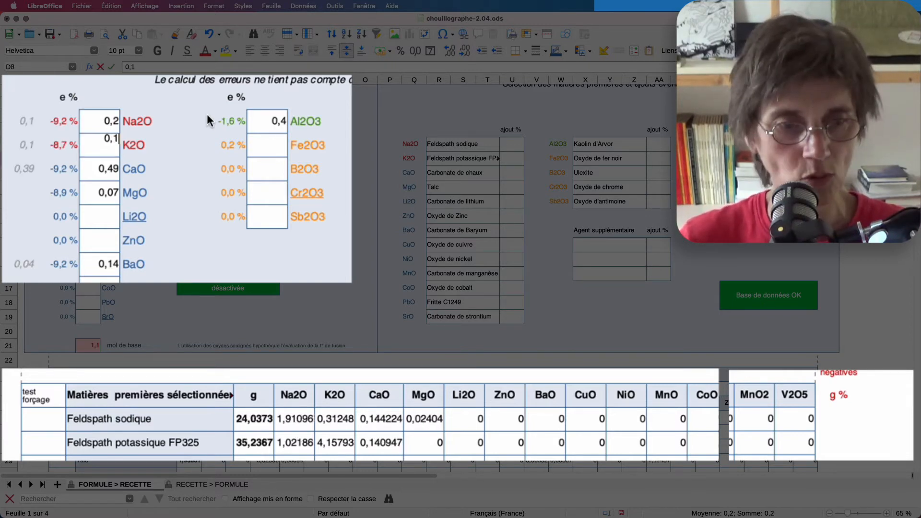
pyautogui.press('Return')
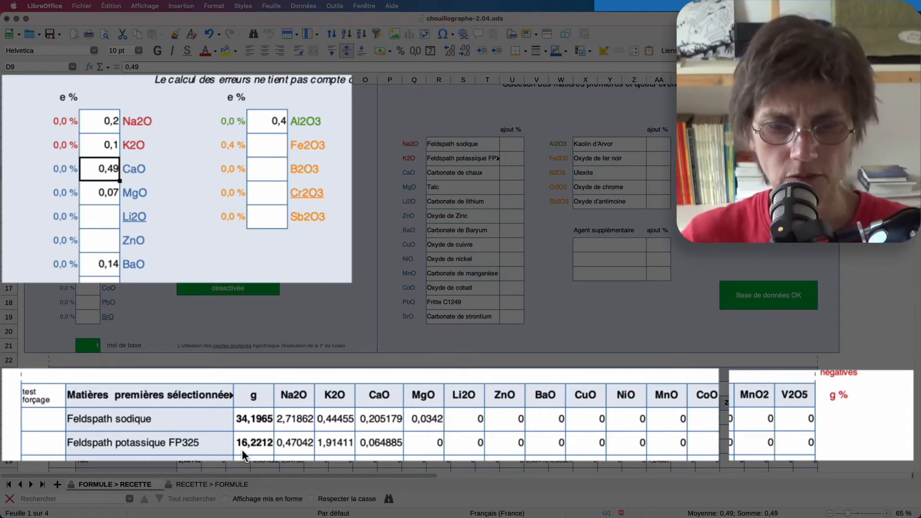
# Set Na2O to 0,3 and K2O to 0 in the requested formula
pyautogui.click(109, 123)
pyautogui.write('0,3')
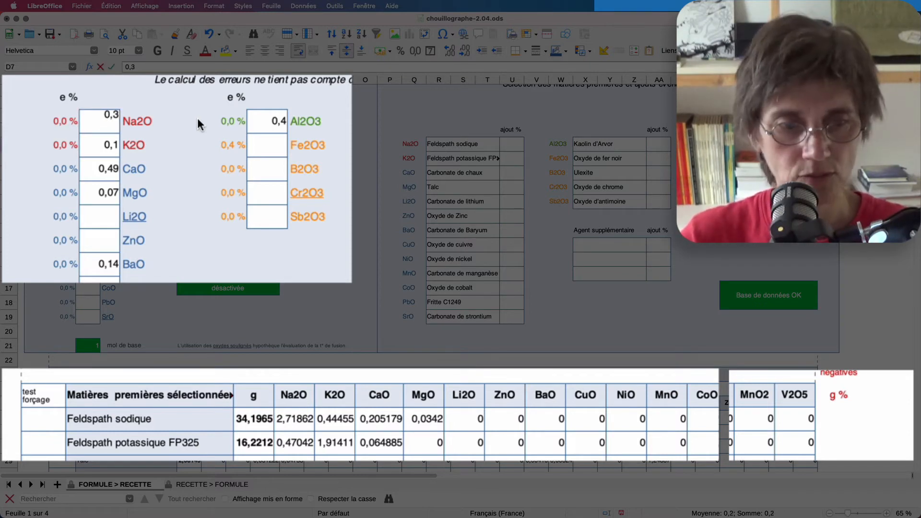
pyautogui.press('Return')
pyautogui.write('0')
pyautogui.press('Return')
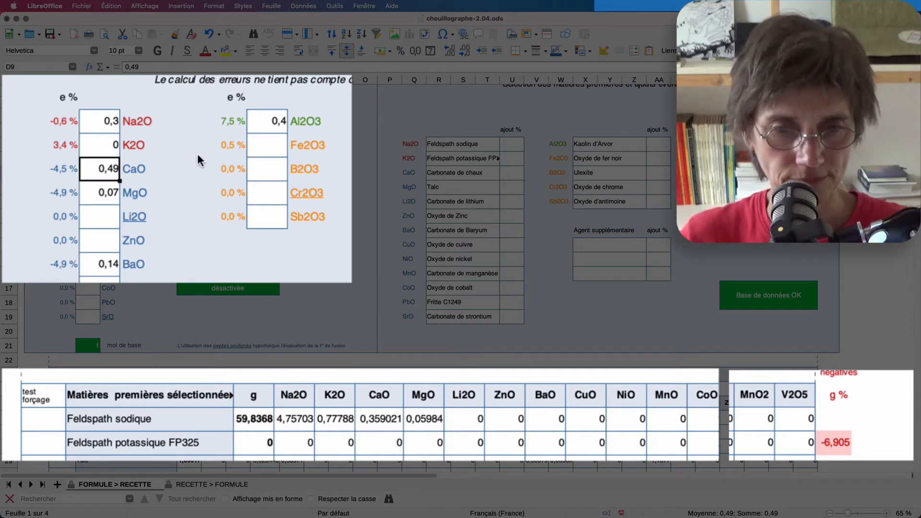
# Set Na2O to 0,25 and K2O to 0,05 in the requested formula
pyautogui.click(112, 121)
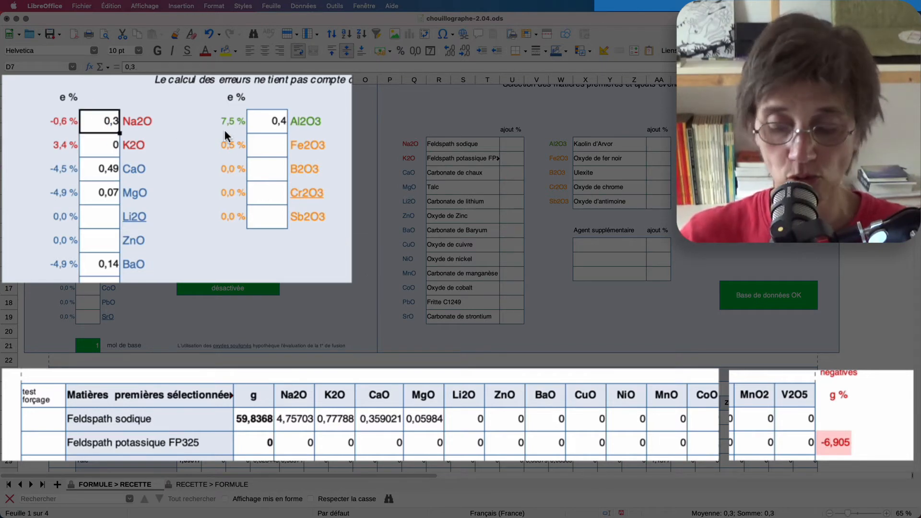
pyautogui.write('0,25')
pyautogui.press('Return')
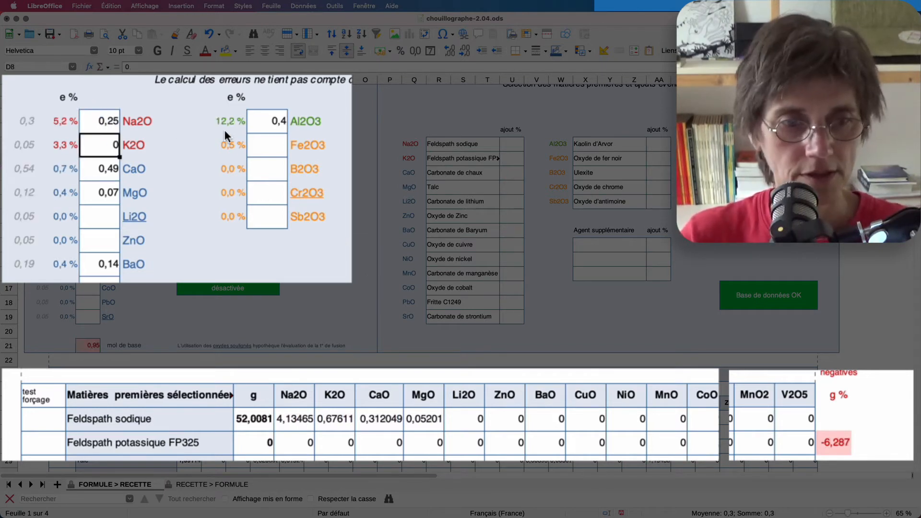
pyautogui.write('0,0')
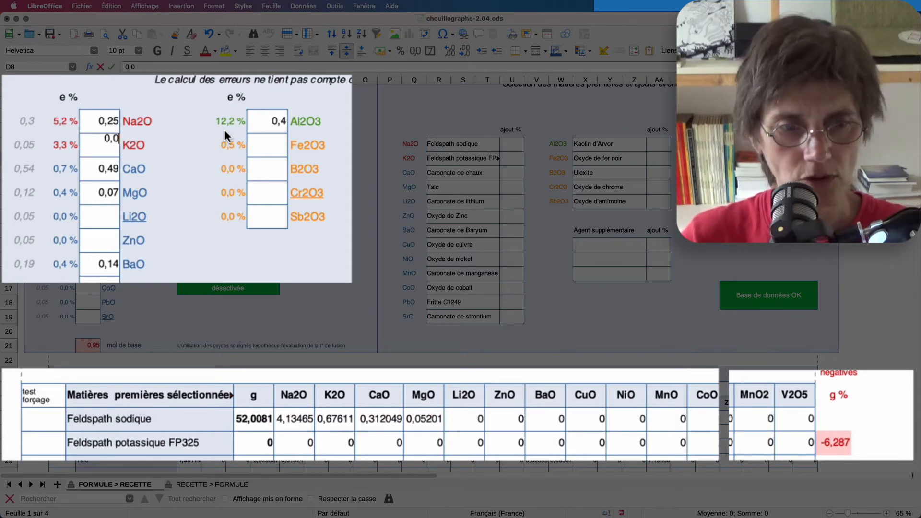
pyautogui.write('5')
pyautogui.press('Return')
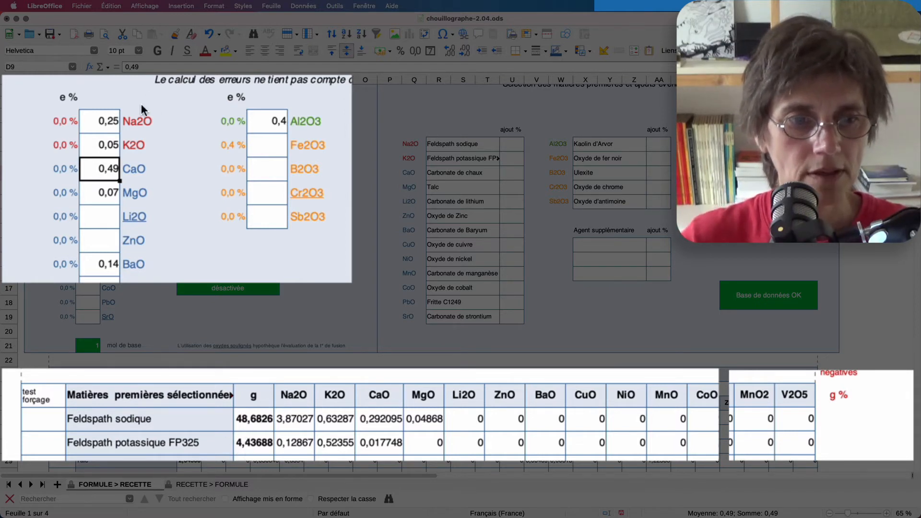
# Set K2O to 0,04 and Na2O to 0,26 in the requested formula
pyautogui.click(115, 146)
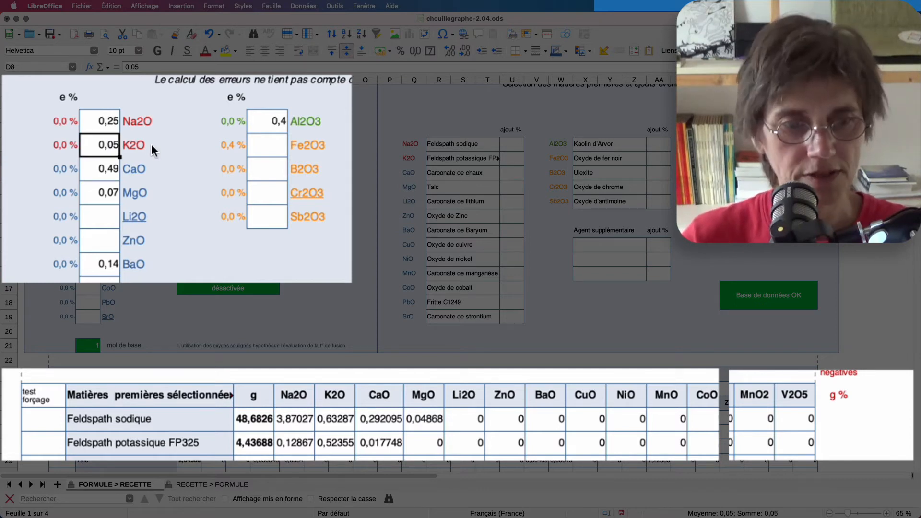
pyautogui.write('0,04')
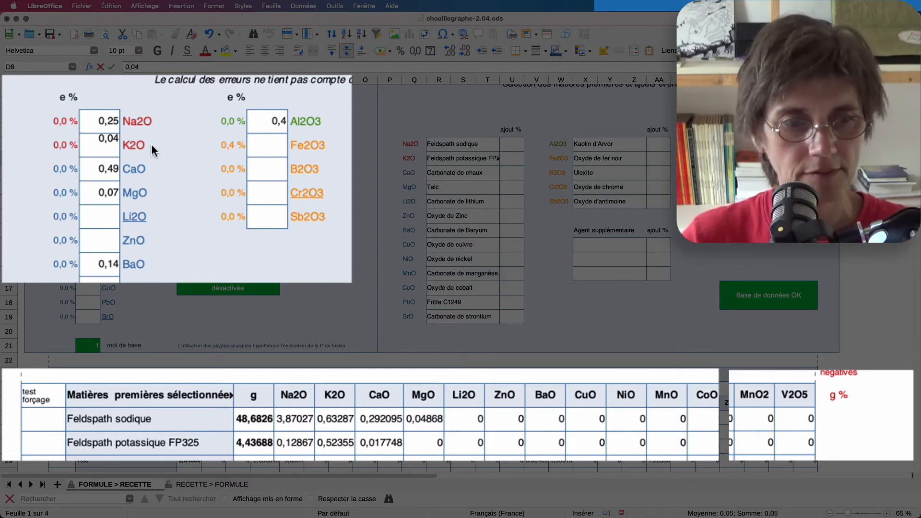
pyautogui.press('Return')
pyautogui.click(103, 123)
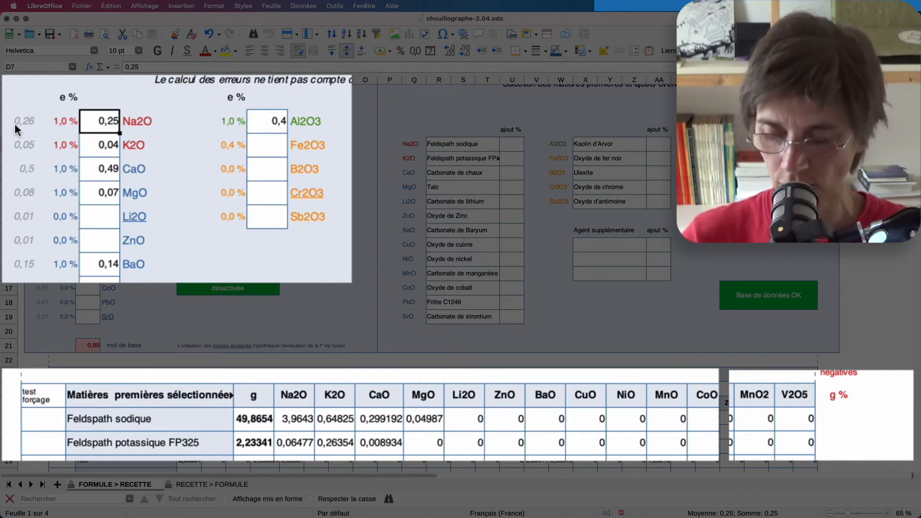
pyautogui.write('0,26')
pyautogui.press('Return')
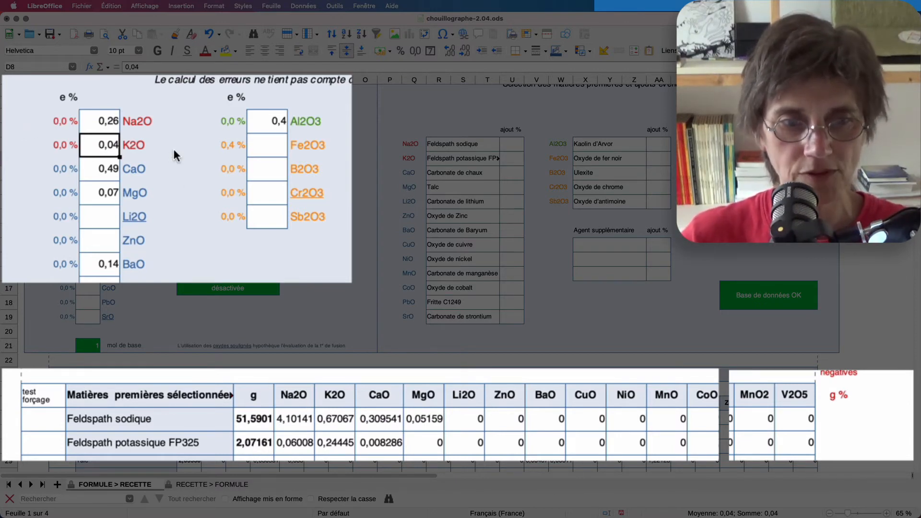
# Set K2O to 0,03 and Na2O to 0,27 in the requested formula
pyautogui.write('0,03')
pyautogui.press('Return')
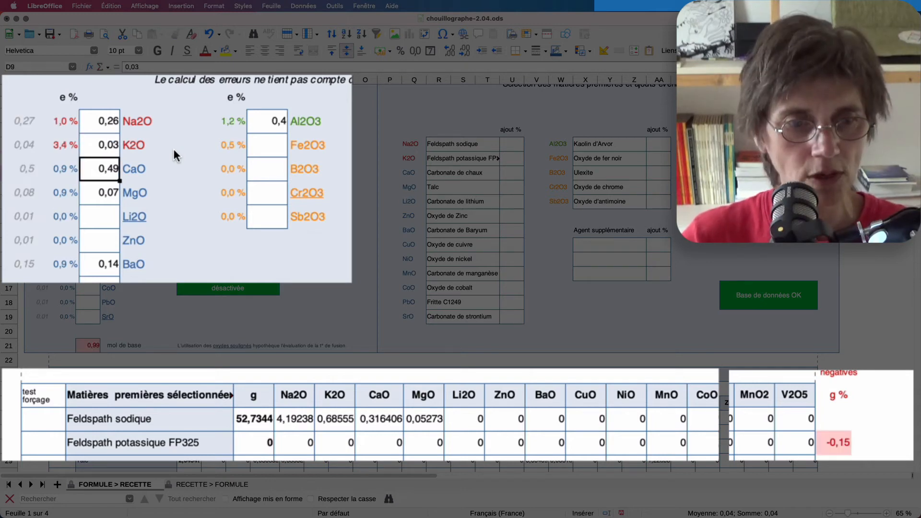
pyautogui.click(105, 120)
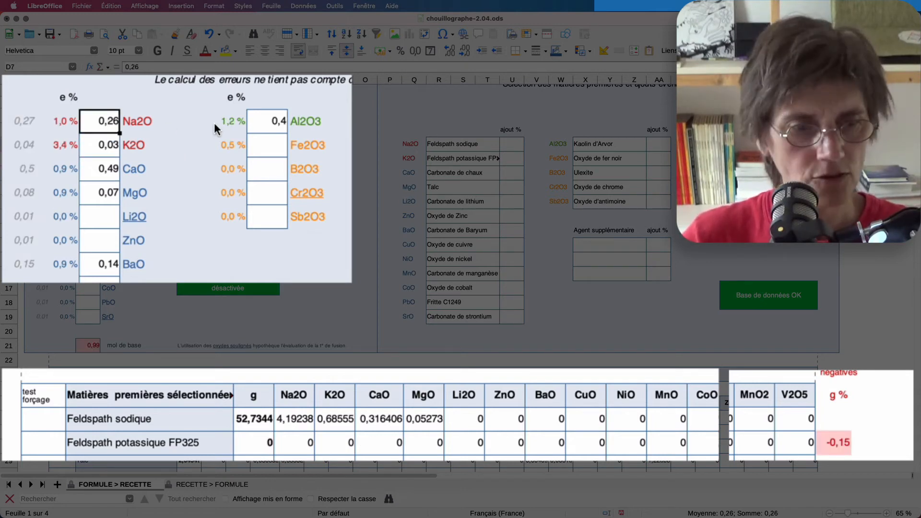
pyautogui.write('0,27')
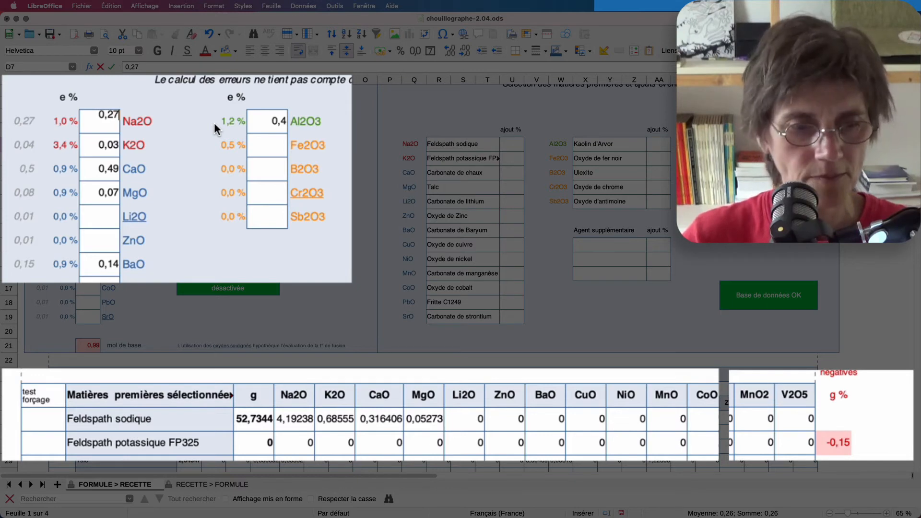
pyautogui.press('Return')
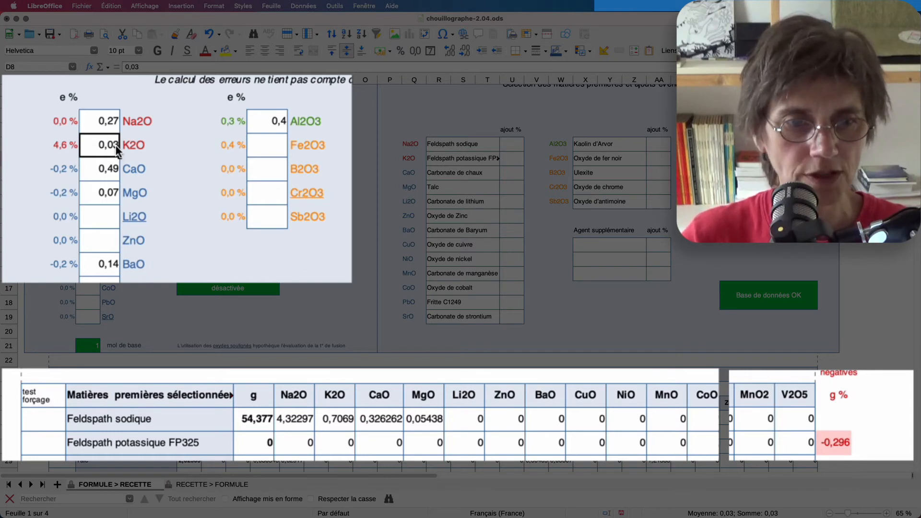
# Refine the requested formula to three decimals, with K2O at 0,031 and Na2O at 0,269
pyautogui.write('0,0')
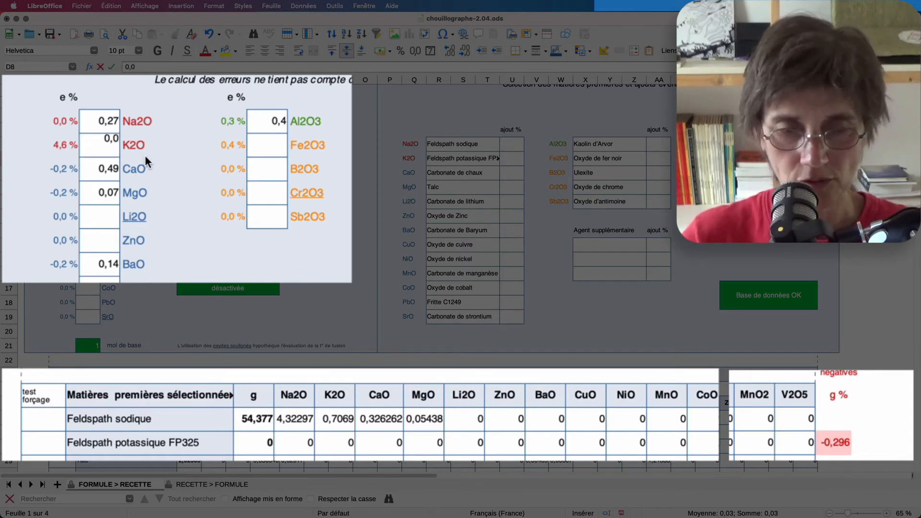
pyautogui.write('31')
pyautogui.press('Return')
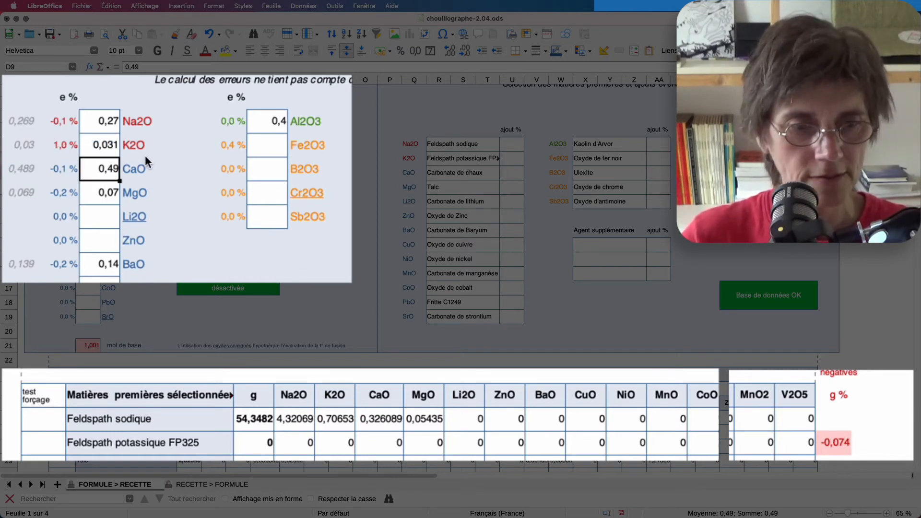
pyautogui.click(105, 123)
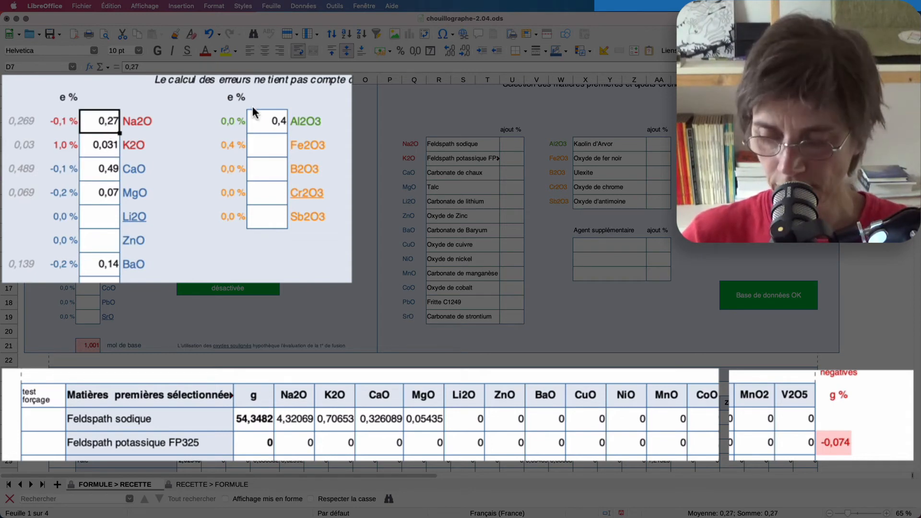
pyautogui.write('0,269')
pyautogui.press('Return')
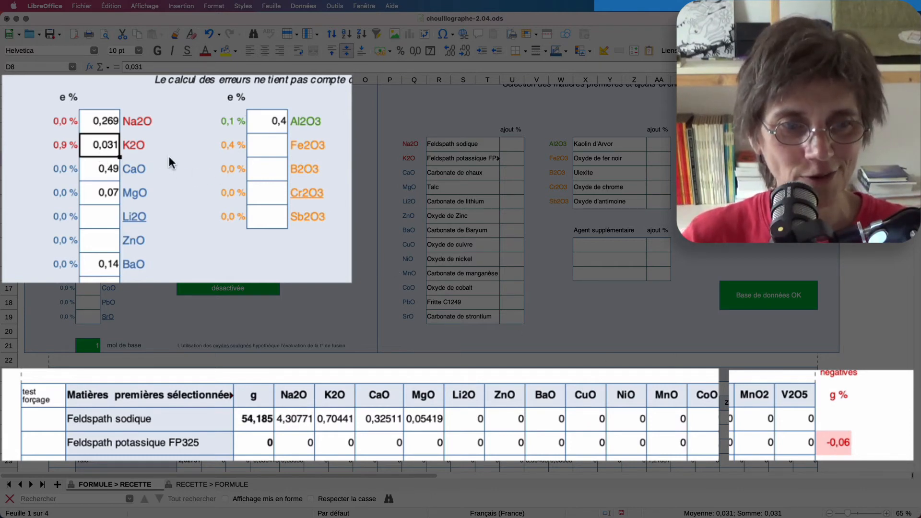
# Set K2O to 0,032 and Na2O to 0,268 in the requested formula
pyautogui.write('0,032')
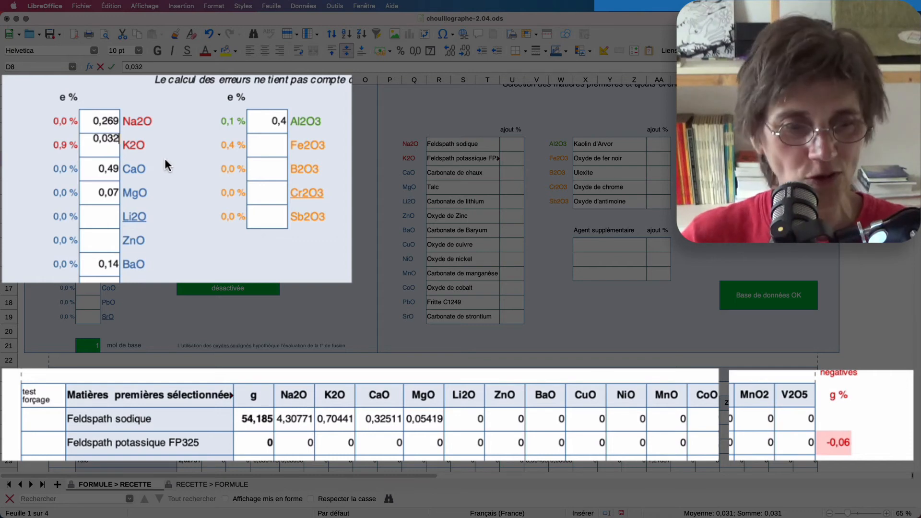
pyautogui.press('Return')
pyautogui.click(99, 124)
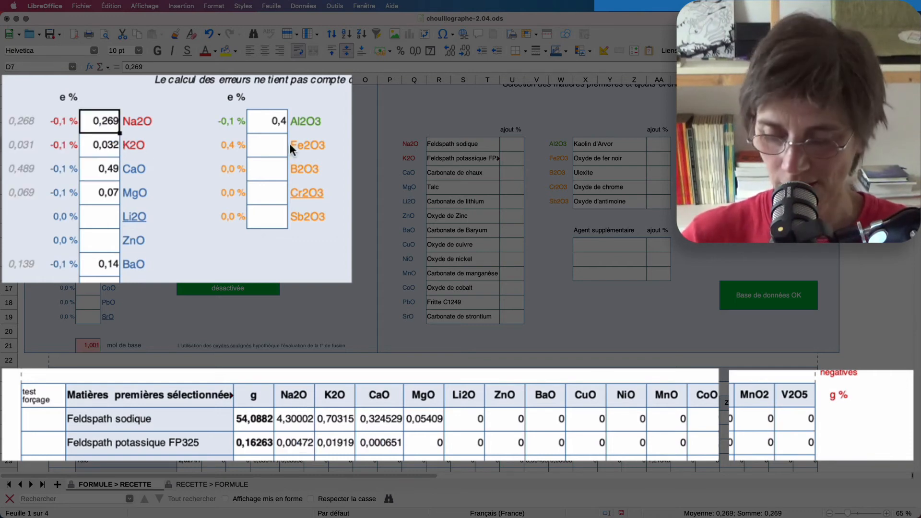
pyautogui.write('0,268')
pyautogui.press('Return')
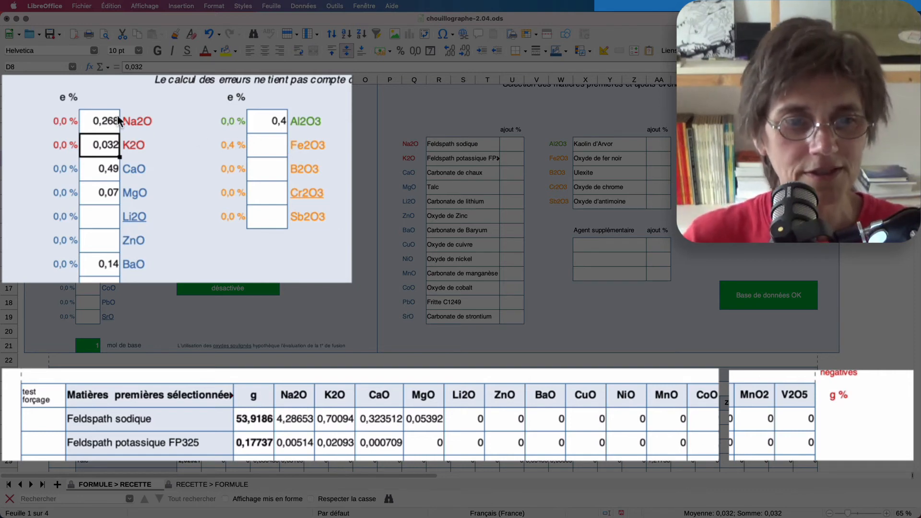
# Set K2O to 0,031 and try Na2O at 0,267 in the requested formula
pyautogui.write('0,031')
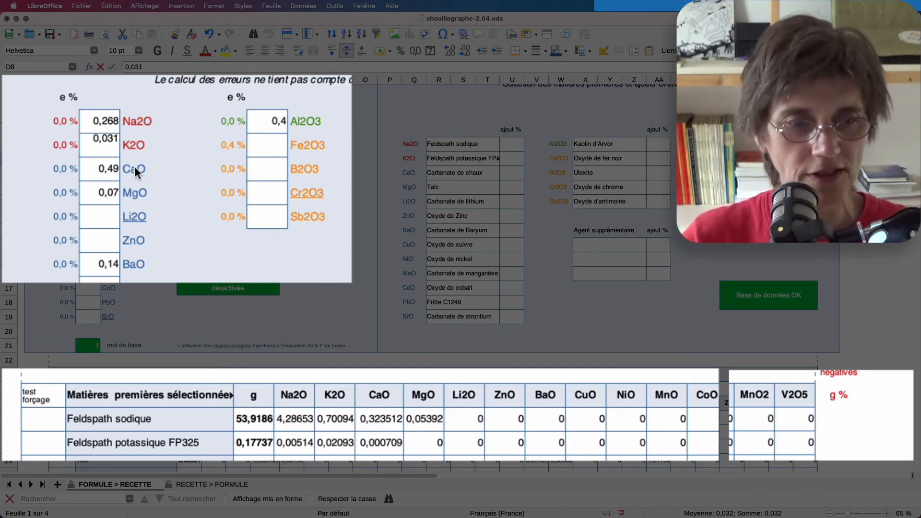
pyautogui.press('Return')
pyautogui.click(98, 127)
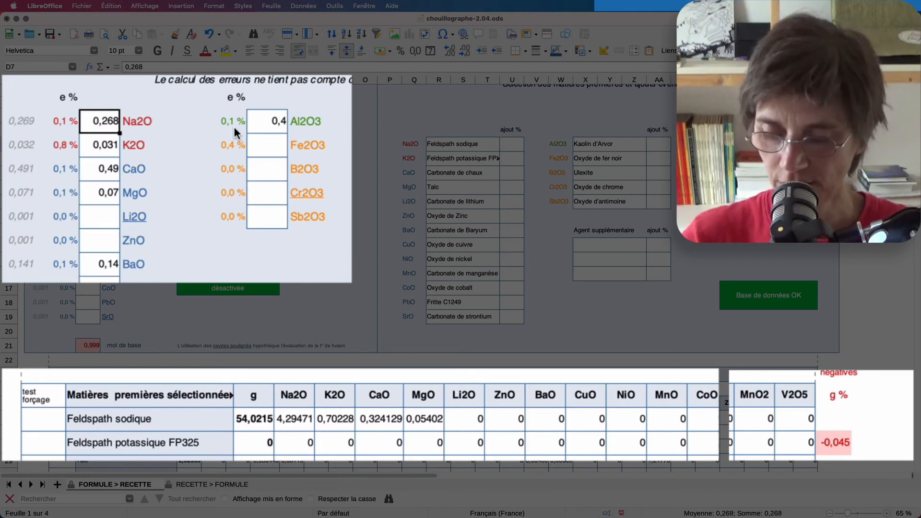
pyautogui.write('0,267')
pyautogui.press('Return')
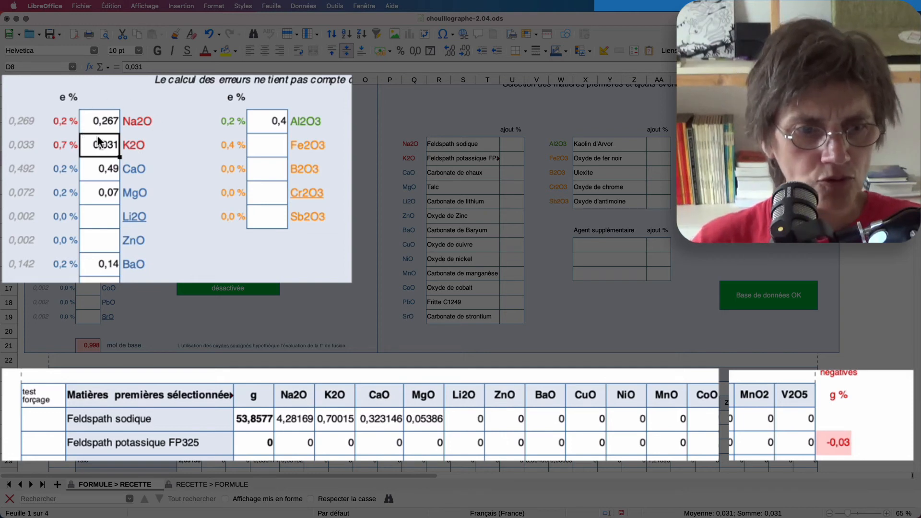
# Set Na2O to 0,269 in the requested formula
pyautogui.click(108, 125)
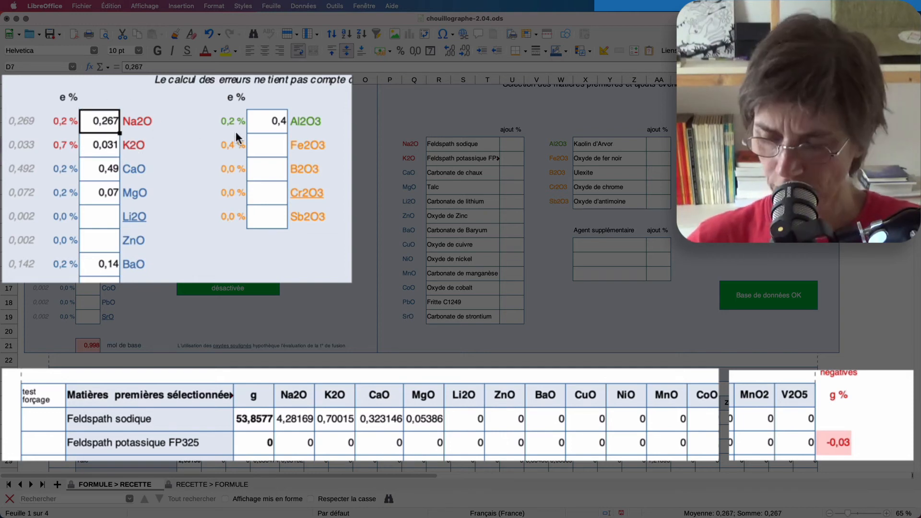
pyautogui.write('0,269')
pyautogui.press('Return')
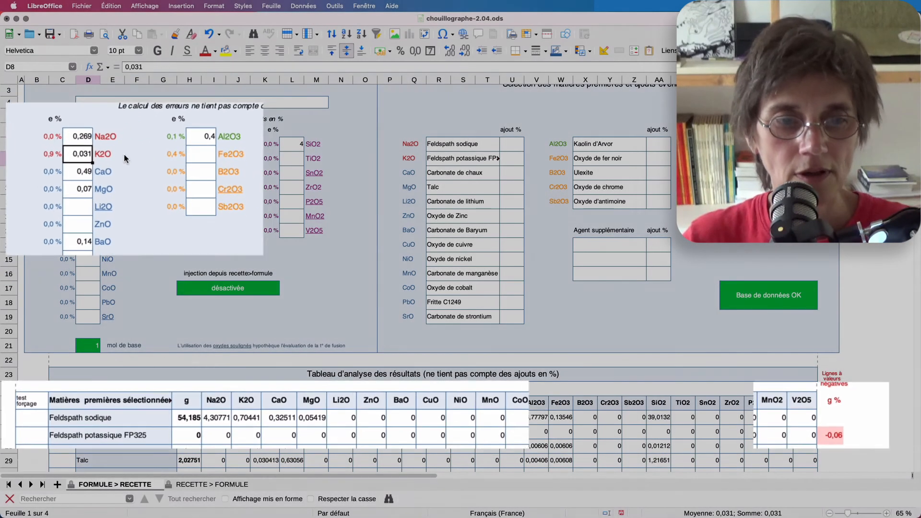
# Set the preparation mass (Masse de préparation) of the base recipe to 100 g
pyautogui.scroll(-5, 146, 290)
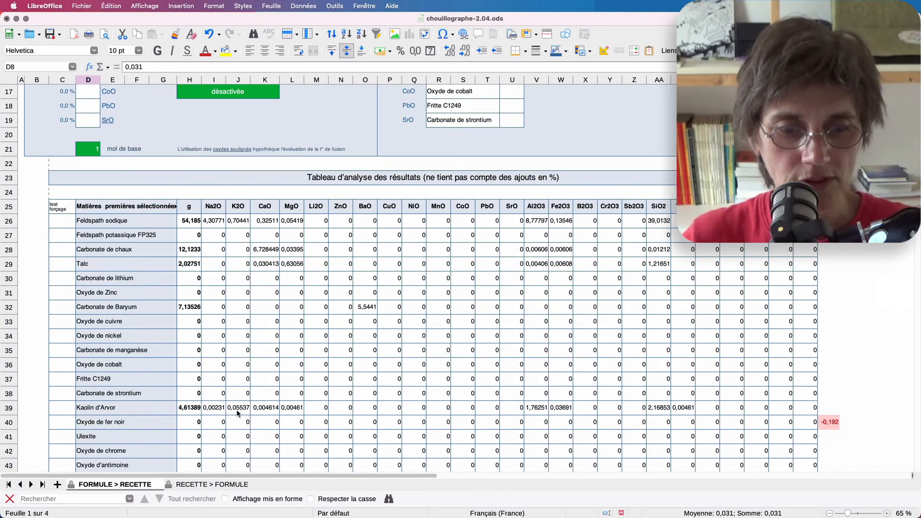
pyautogui.scroll(-3, 157, 416)
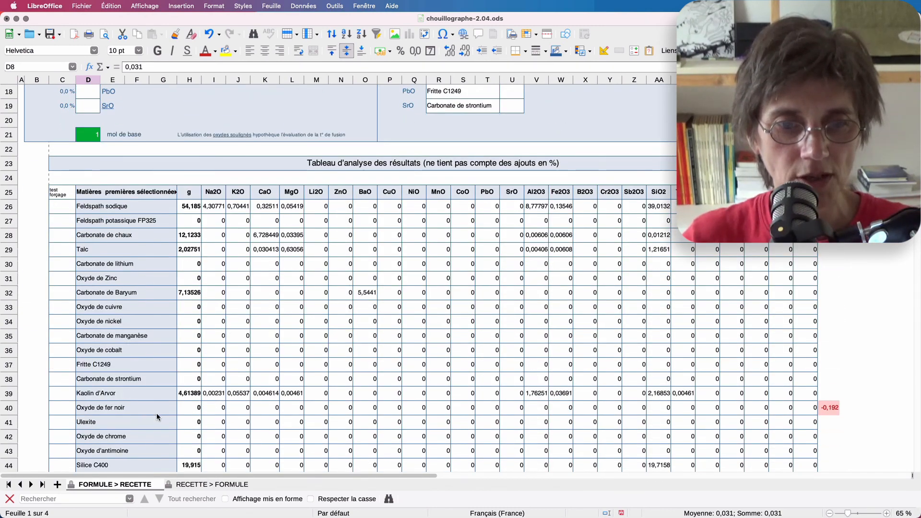
pyautogui.scroll(-10, 156, 417)
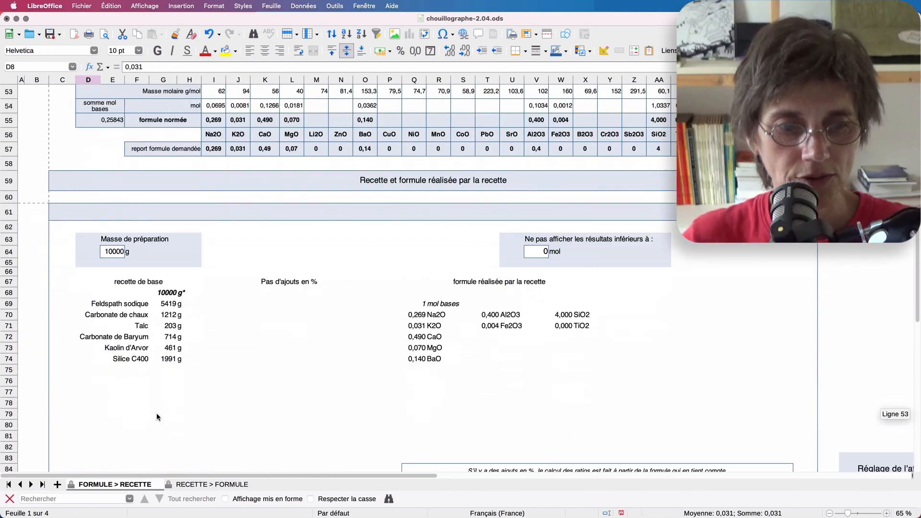
pyautogui.scroll(-1, 157, 416)
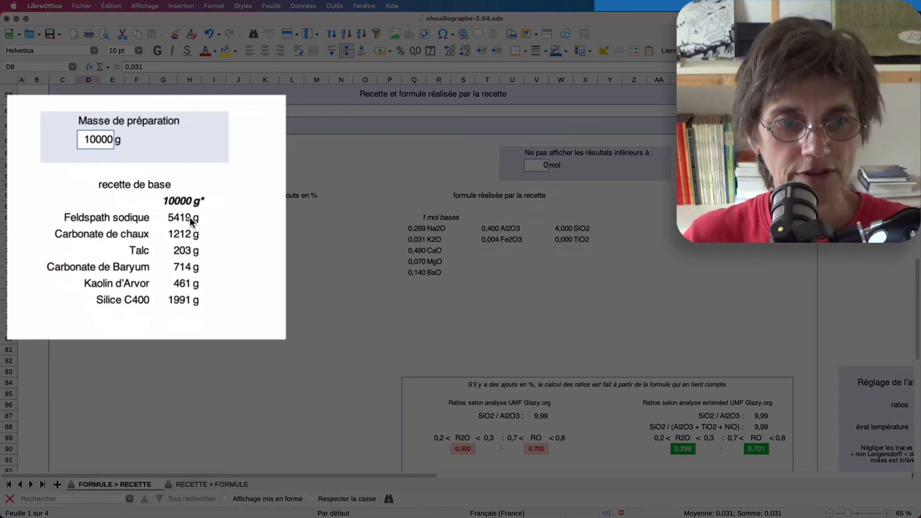
pyautogui.click(105, 137)
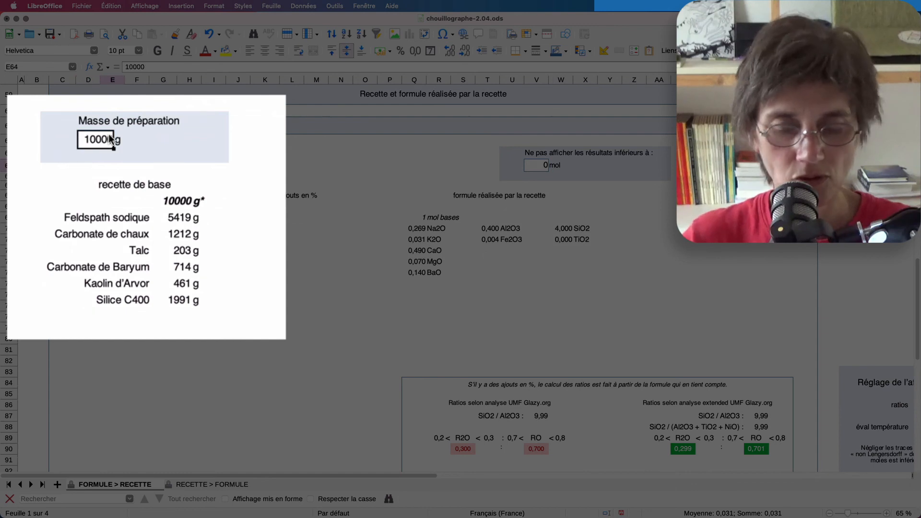
pyautogui.write('100')
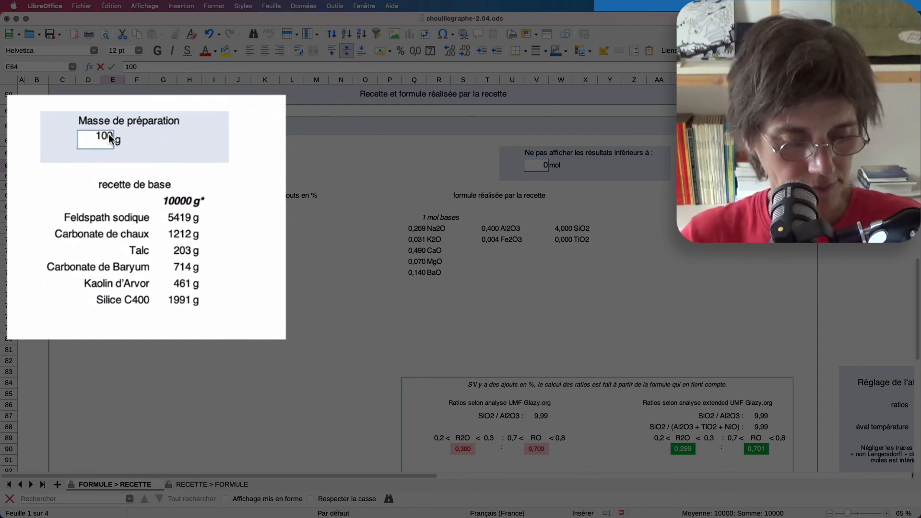
pyautogui.press('Tab')
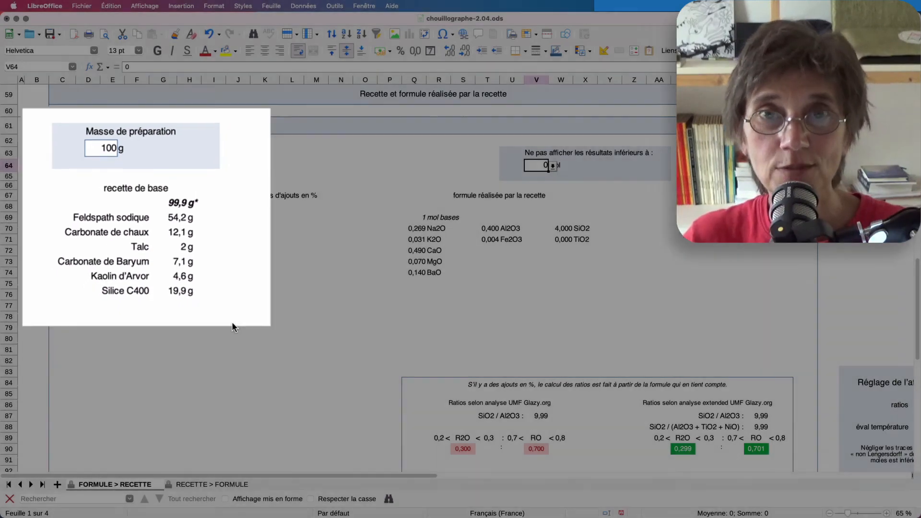
pyautogui.scroll(6, 211, 295)
pyautogui.scroll(12, 212, 299)
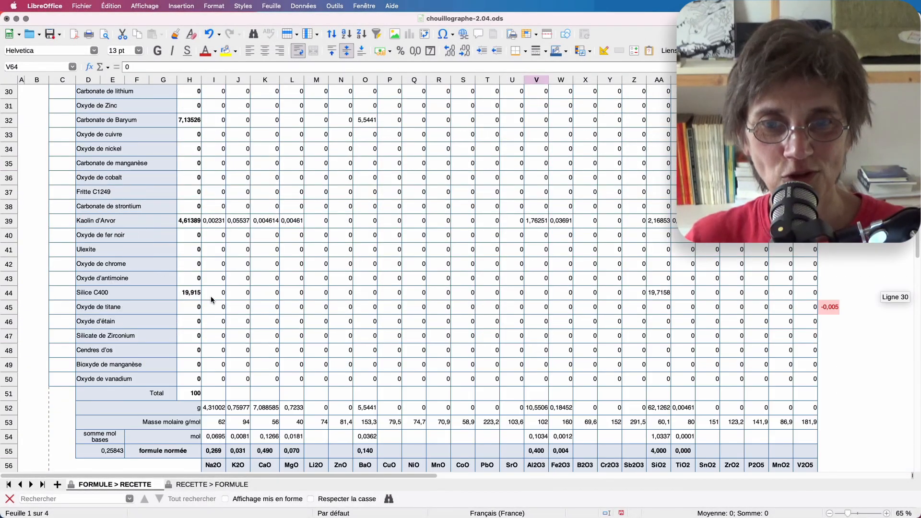